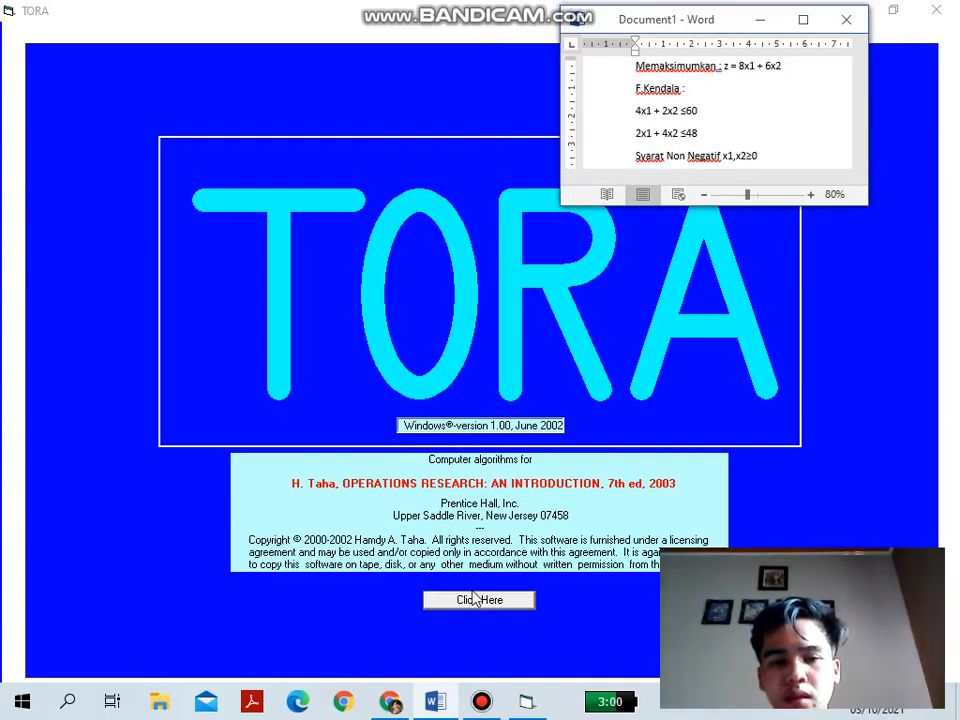
- Start a new Linear Programming problem with decimal notation and open its input screen
{"action": "left_click", "coordinate": [521, 602]}
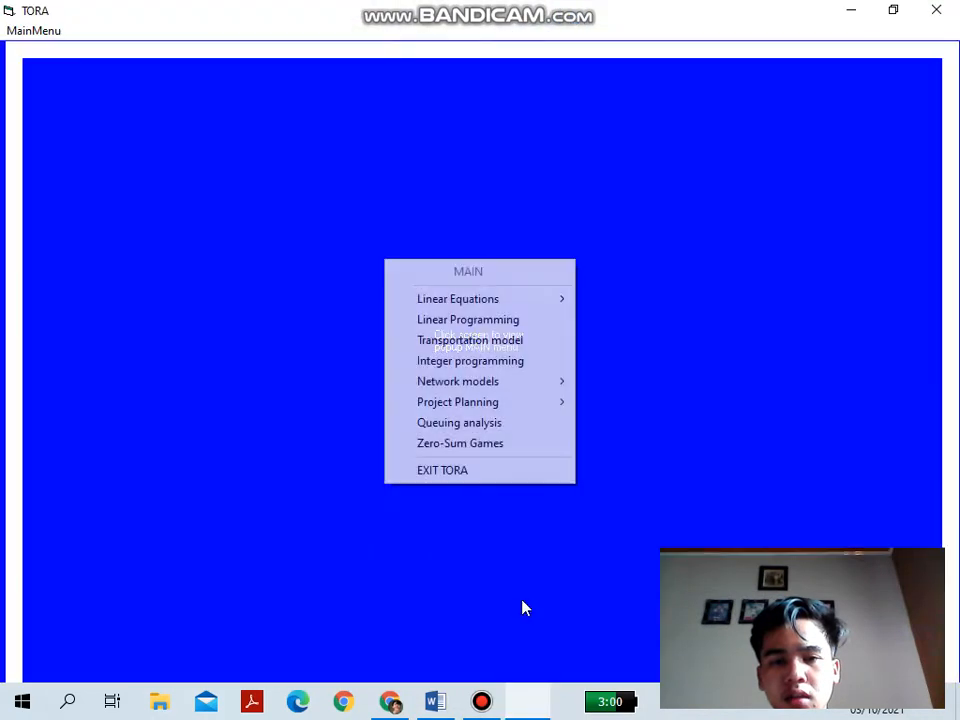
{"action": "left_click", "coordinate": [486, 327]}
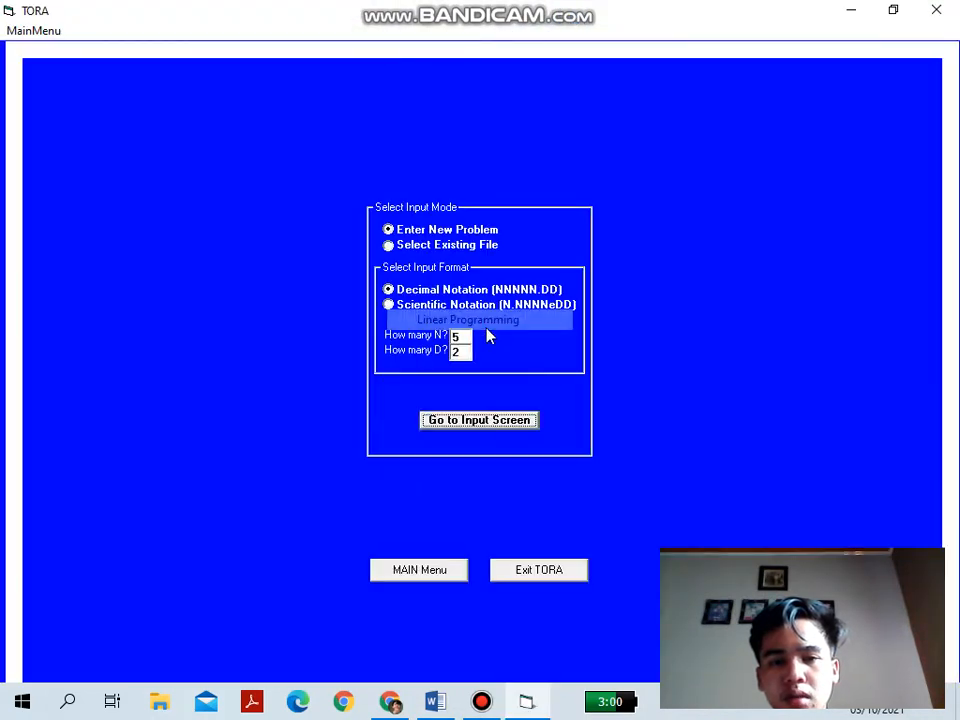
{"action": "left_click", "coordinate": [466, 420]}
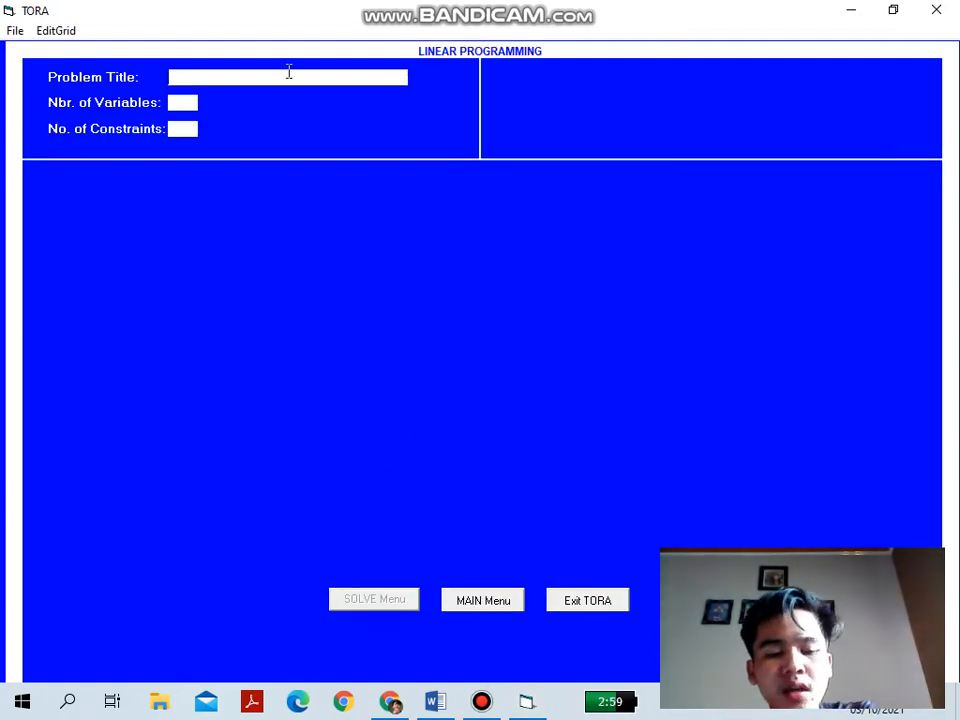
- Enter "Metode Simpleks (Maks)" as the problem title
{"action": "left_click", "coordinate": [288, 76]}
{"action": "type", "text": "m"}
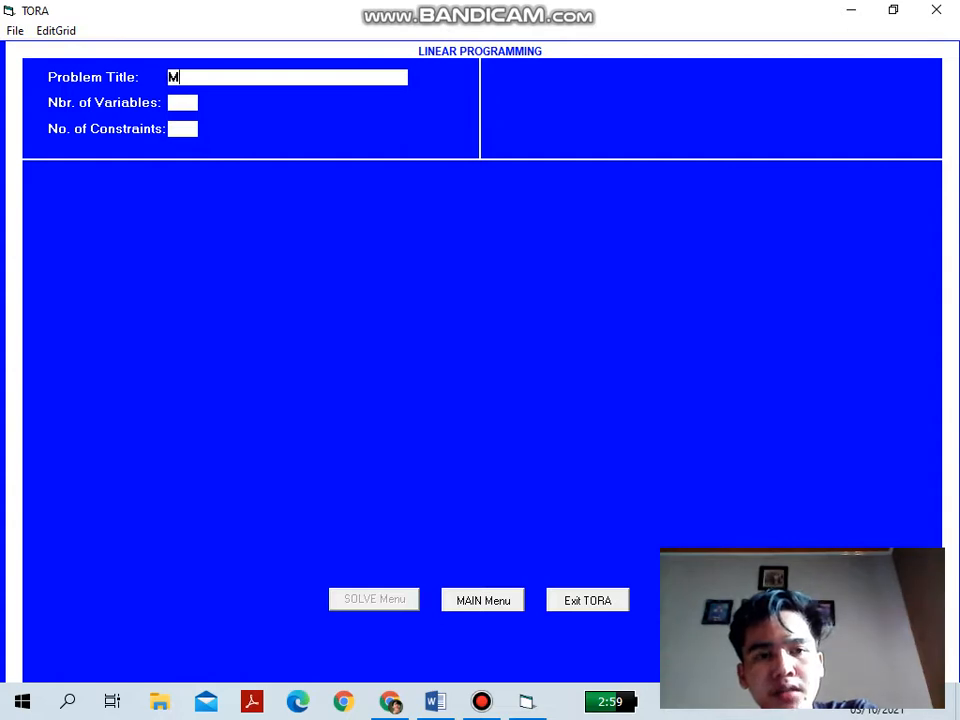
{"action": "type", "text": "etode"}
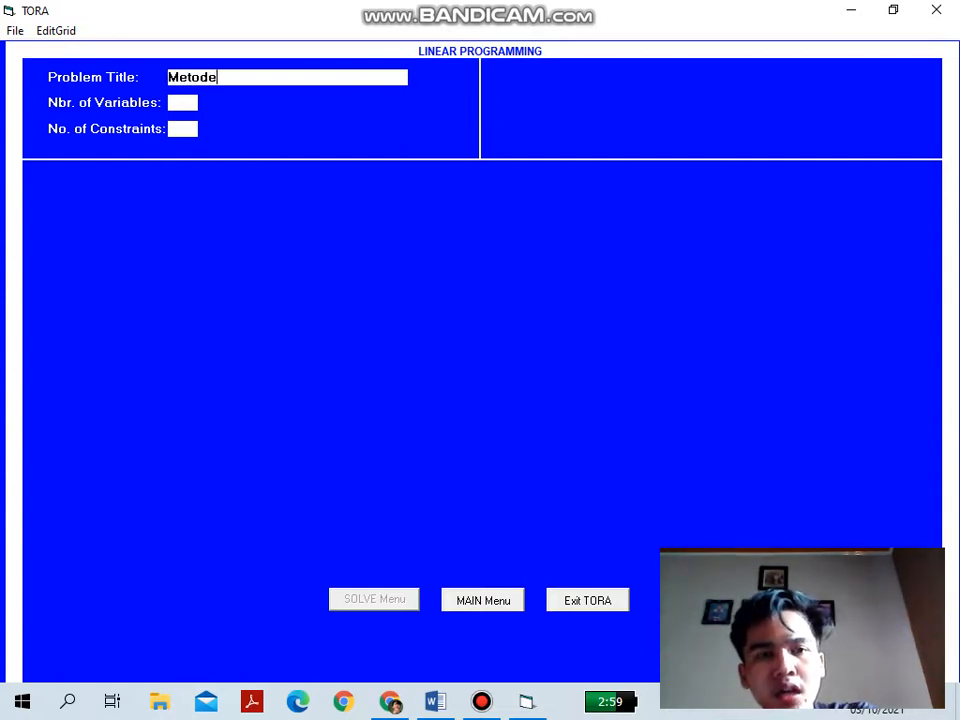
{"action": "type", "text": " Simp"}
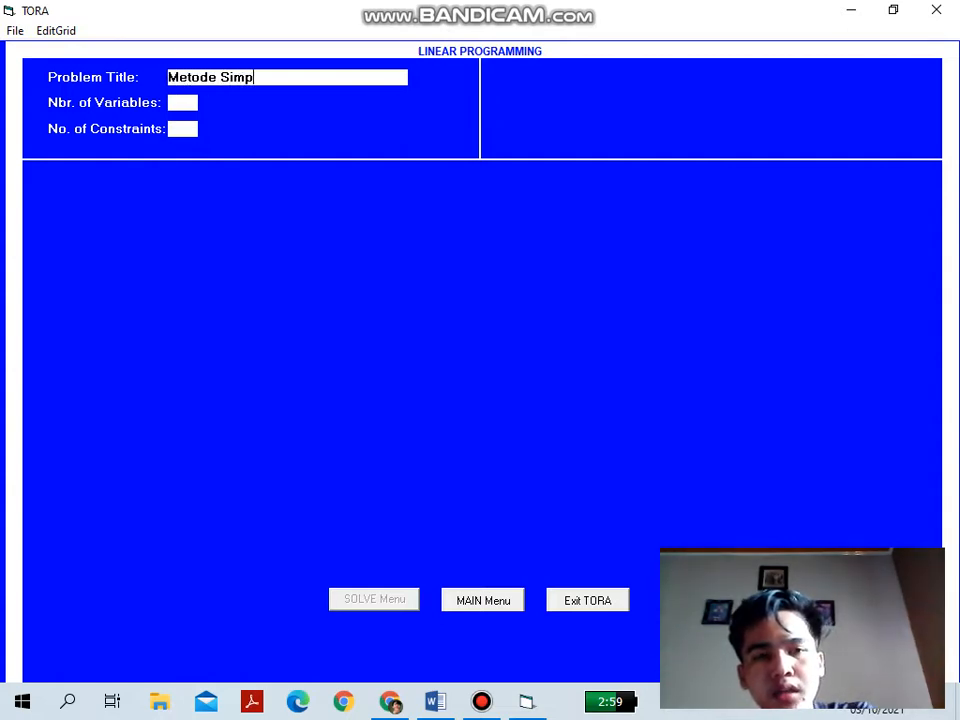
{"action": "type", "text": "leks "}
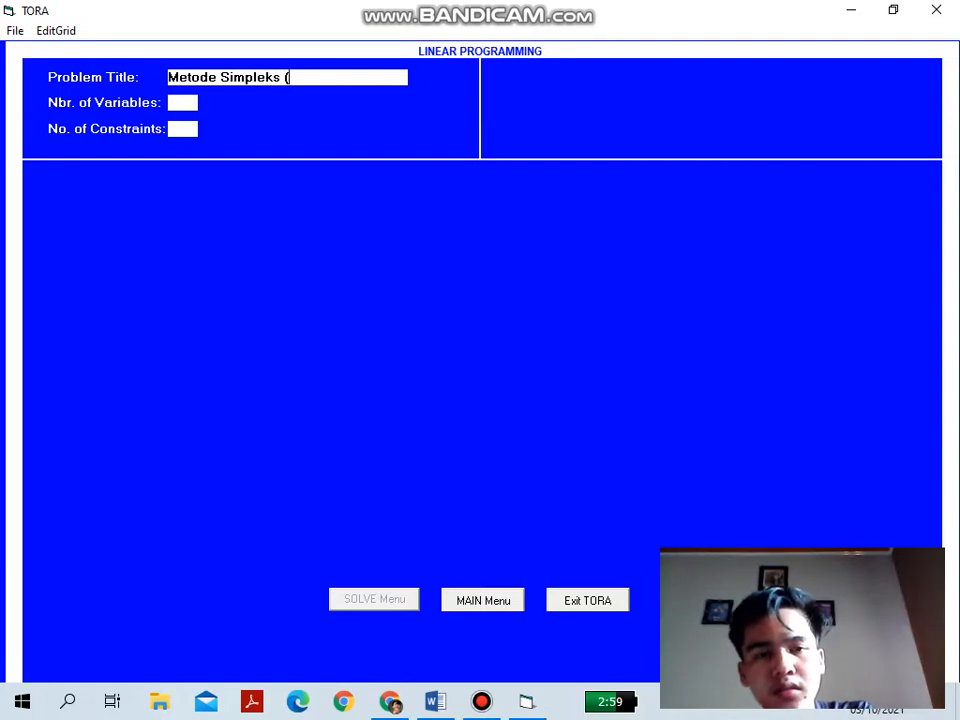
{"action": "type", "text": "(Maks"}
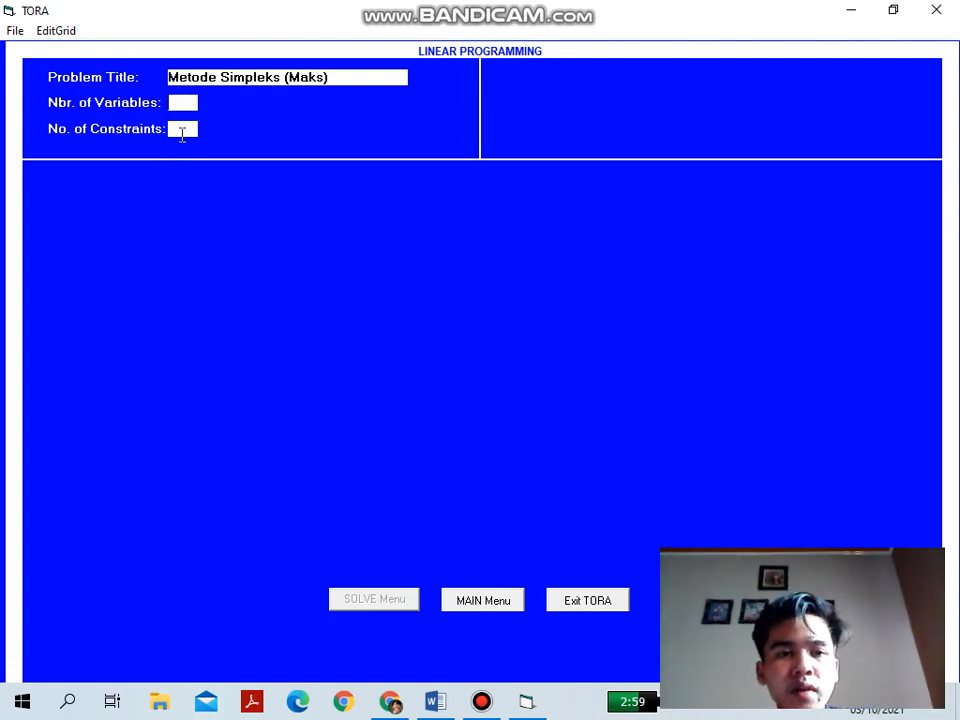
- Set 2 variables and 2 constraints, checking them against the model in the Word document, and initialize the input grid
{"action": "type", "text": "2"}
{"action": "left_click", "coordinate": [184, 130]}
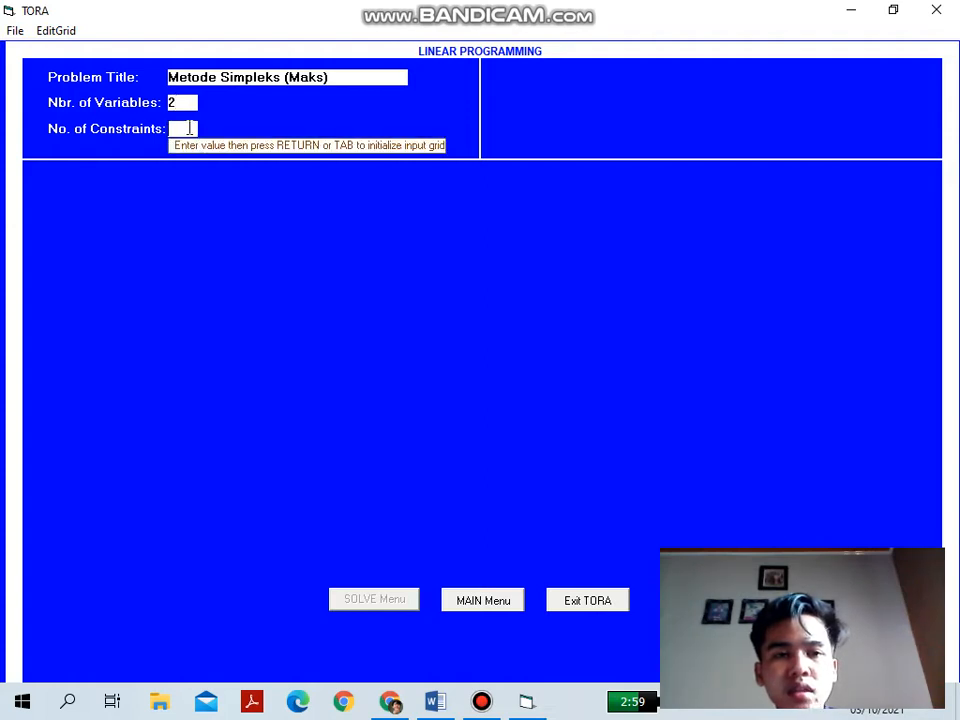
{"action": "type", "text": "2"}
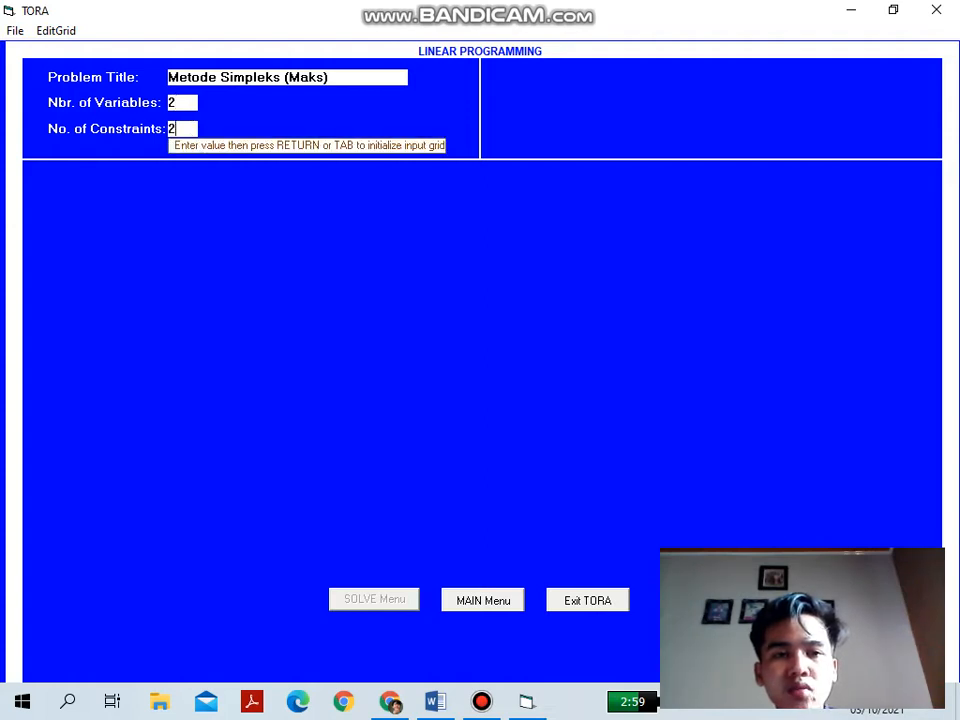
{"action": "left_click", "coordinate": [434, 702]}
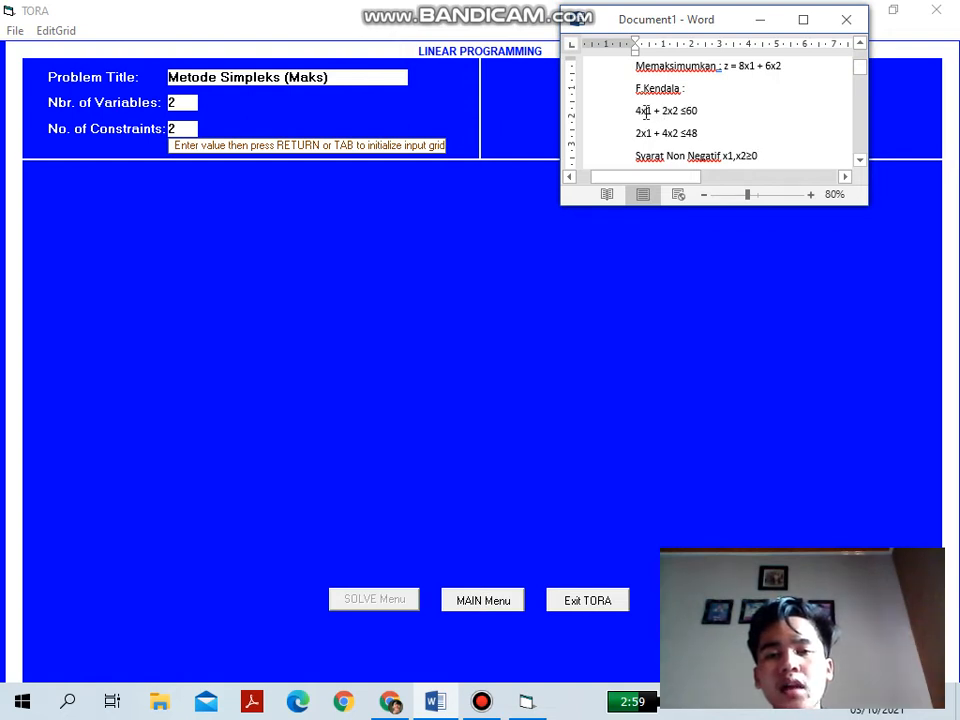
{"action": "left_click", "coordinate": [424, 286]}
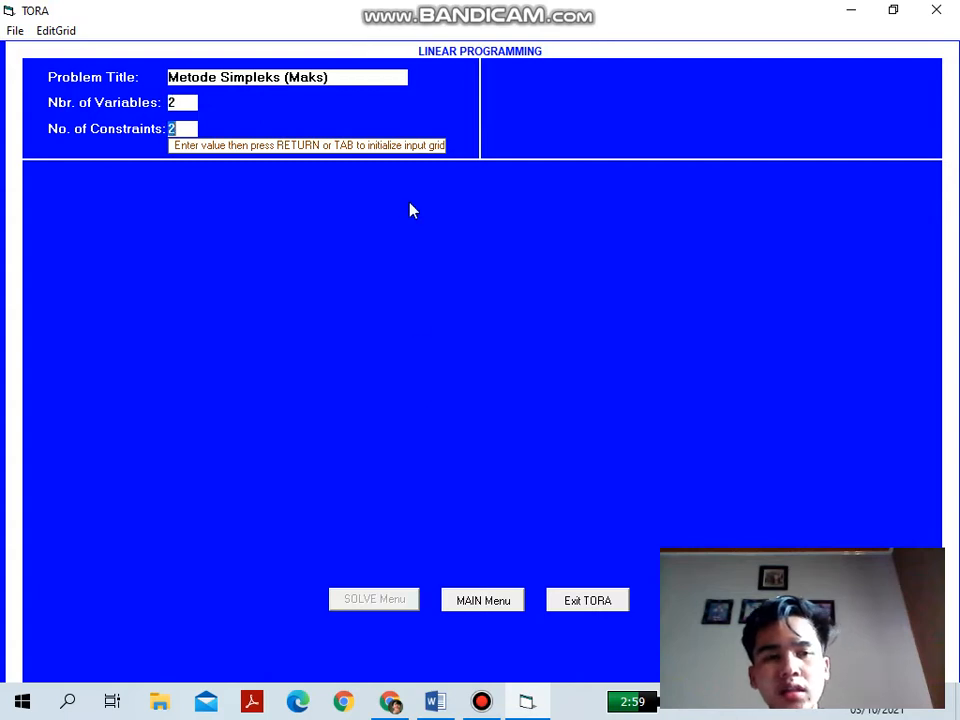
{"action": "key", "text": "Return"}
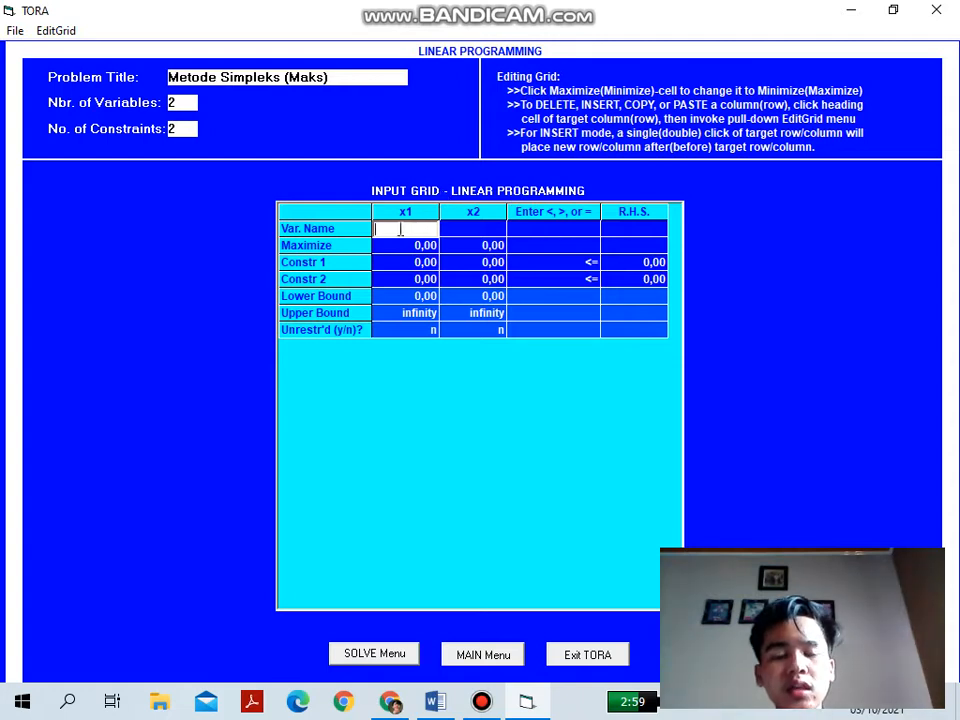
- Name the two variables X1 and X2 in the input grid
{"action": "type", "text": "x"}
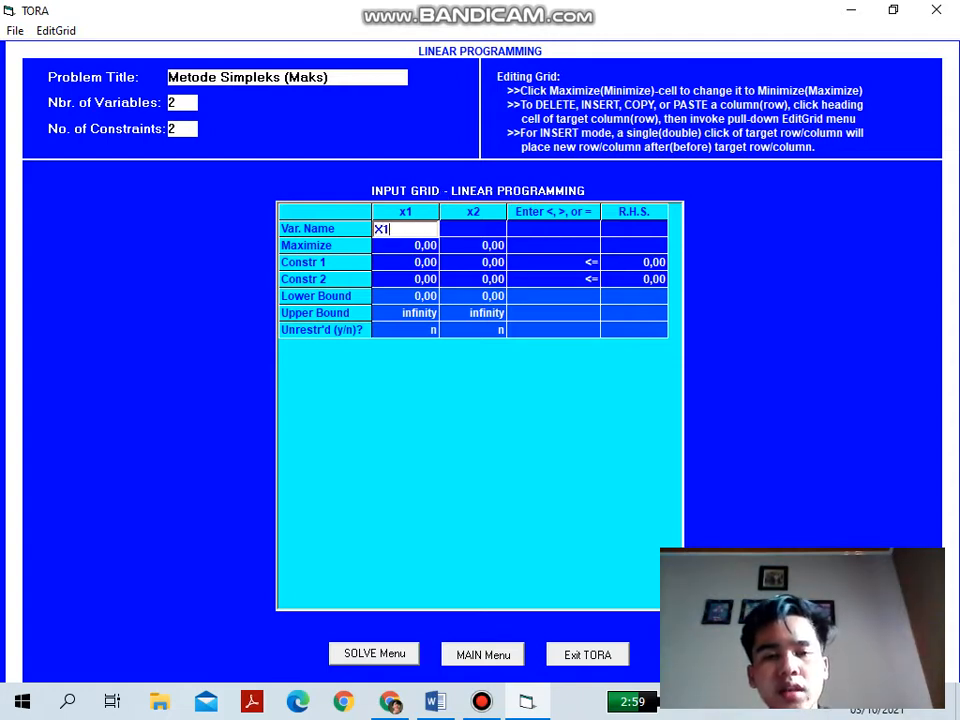
{"action": "left_click", "coordinate": [463, 233]}
{"action": "type", "text": "X2"}
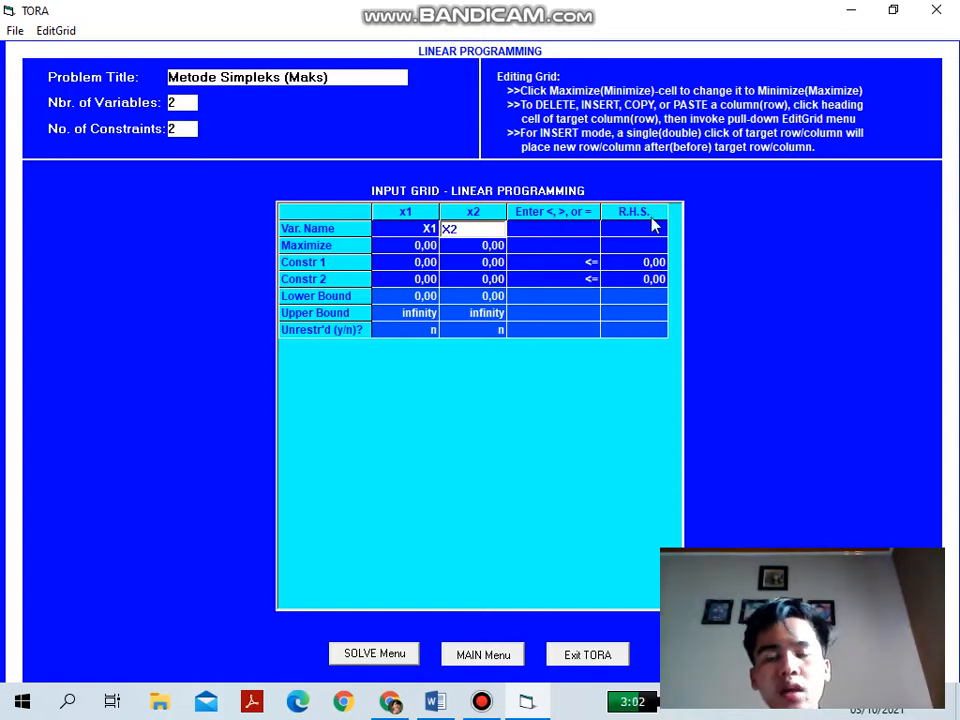
- Enter the Maximize objective coefficients from the Word document: 8 for x1 and 6 for x2
{"action": "left_click", "coordinate": [428, 245]}
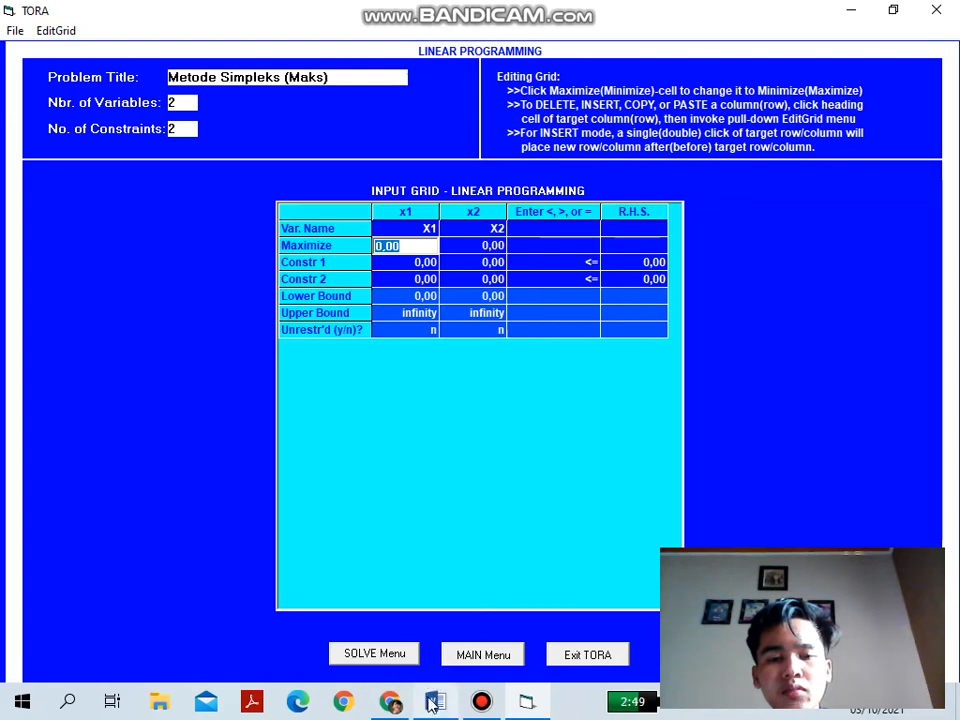
{"action": "mouse_move", "coordinate": [435, 702]}
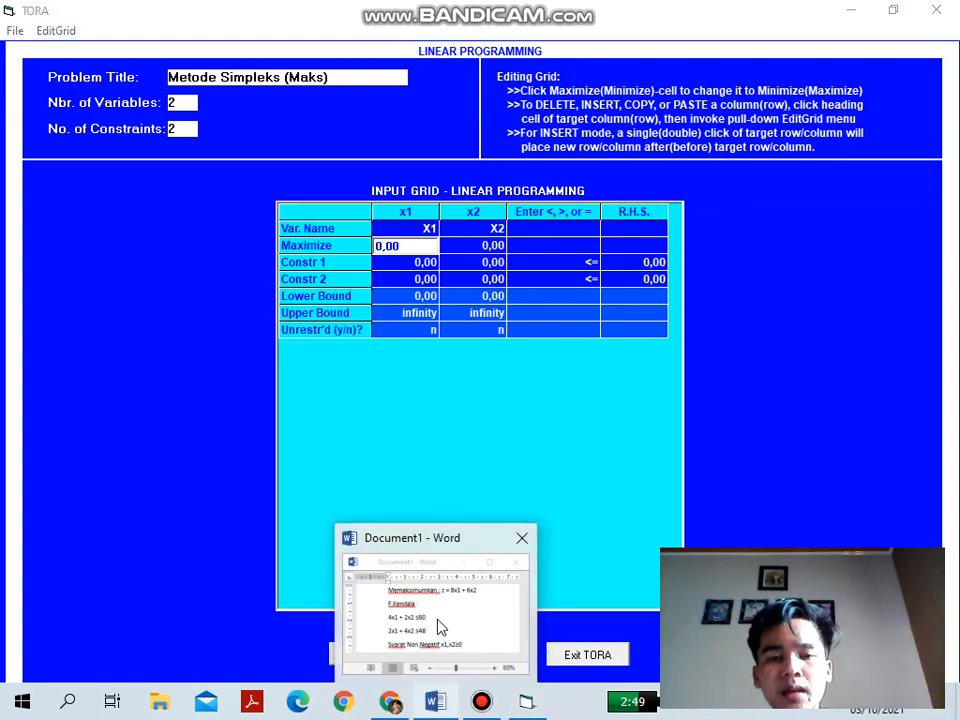
{"action": "left_click", "coordinate": [440, 627]}
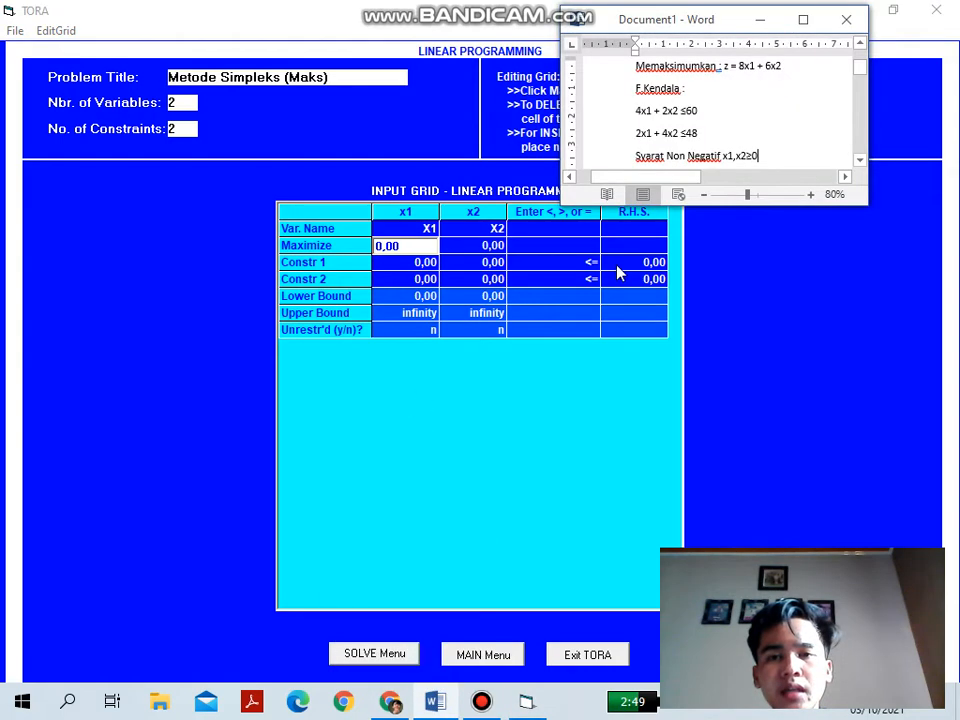
{"action": "left_click", "coordinate": [406, 247]}
{"action": "type", "text": "8"}
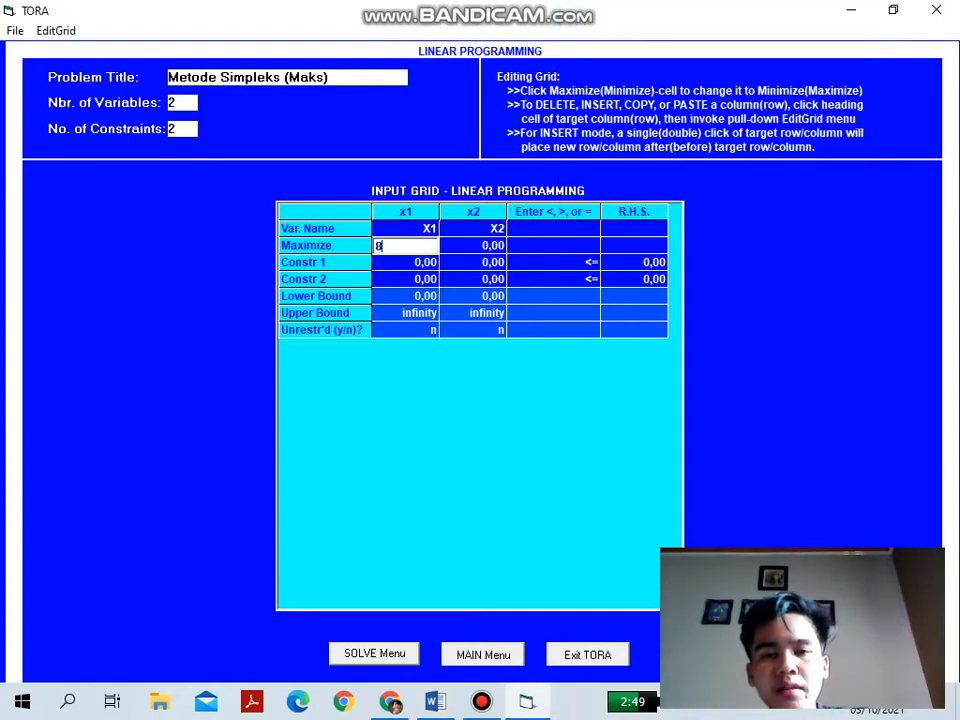
{"action": "left_click", "coordinate": [487, 245]}
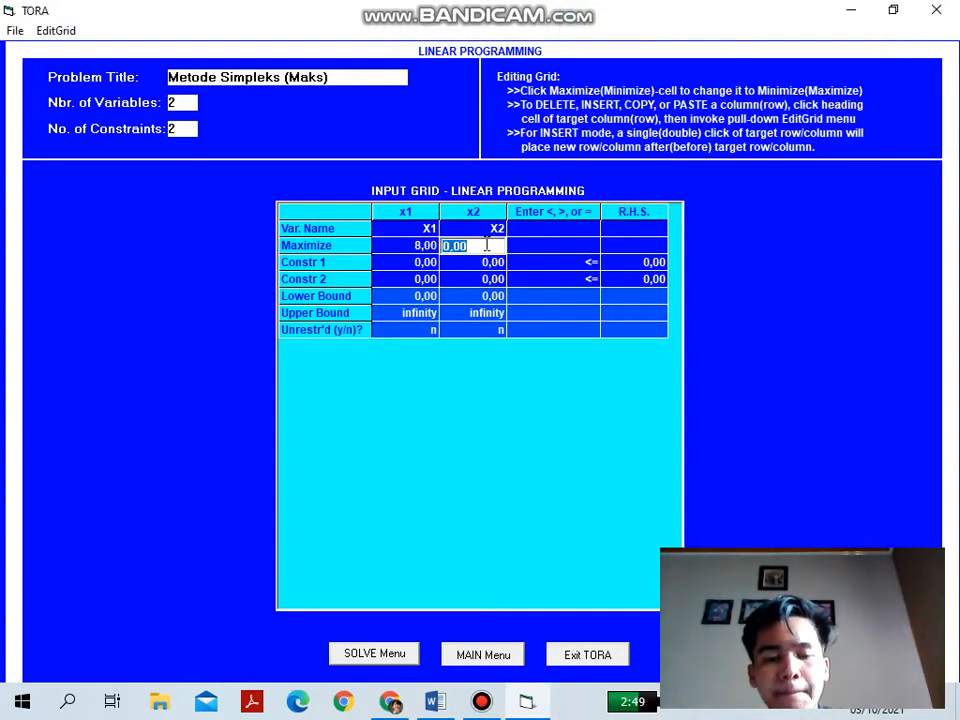
{"action": "type", "text": "6"}
- Fill in constraint 1 from the Word document with coefficients 4 for x1 and 2 for x2 and a right-hand side of 60
{"action": "left_click", "coordinate": [407, 264]}
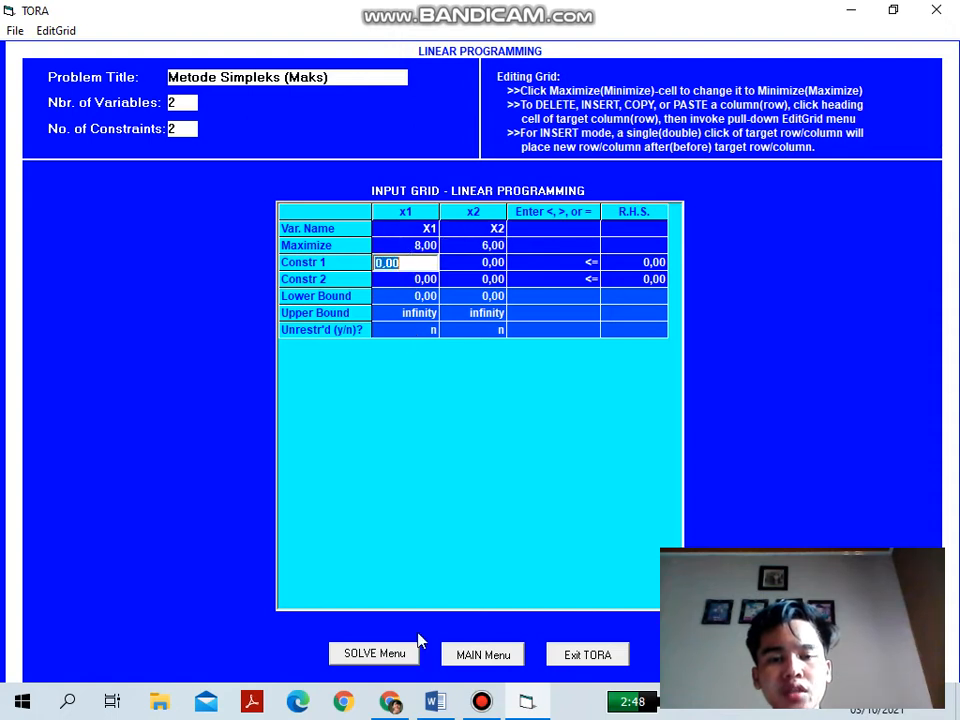
{"action": "left_click", "coordinate": [434, 701]}
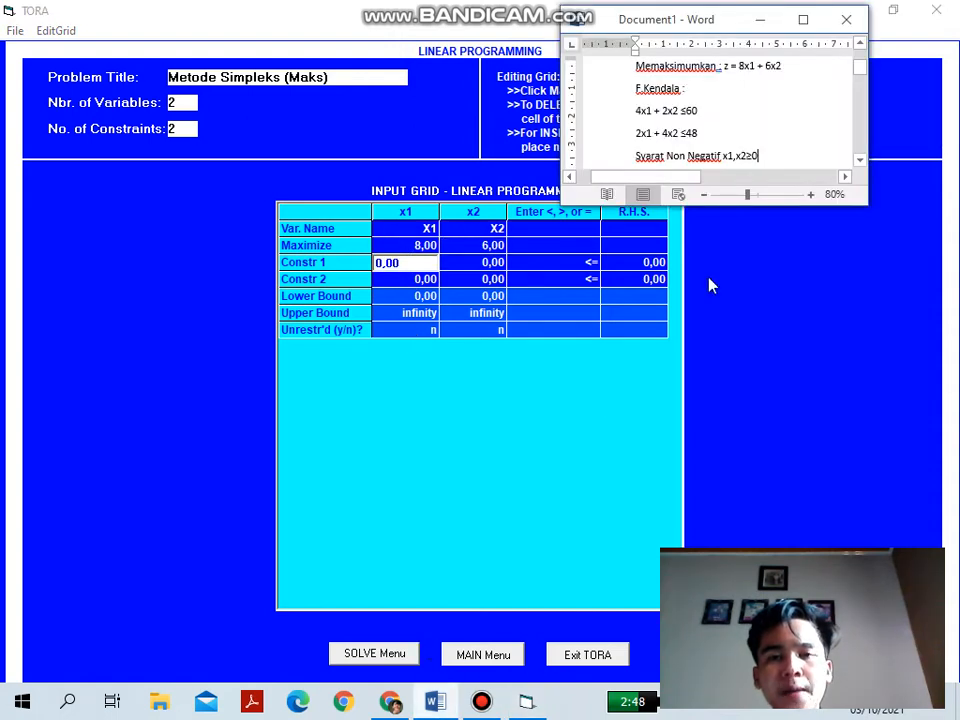
{"action": "left_click", "coordinate": [398, 262]}
{"action": "type", "text": "2"}
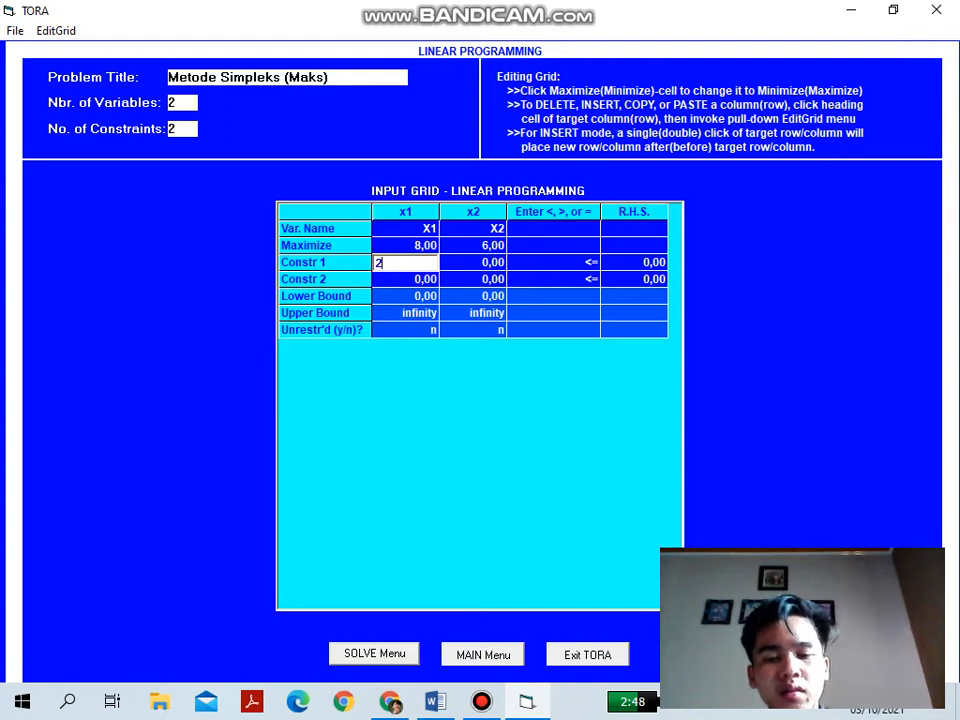
{"action": "left_click", "coordinate": [495, 262]}
{"action": "type", "text": "2"}
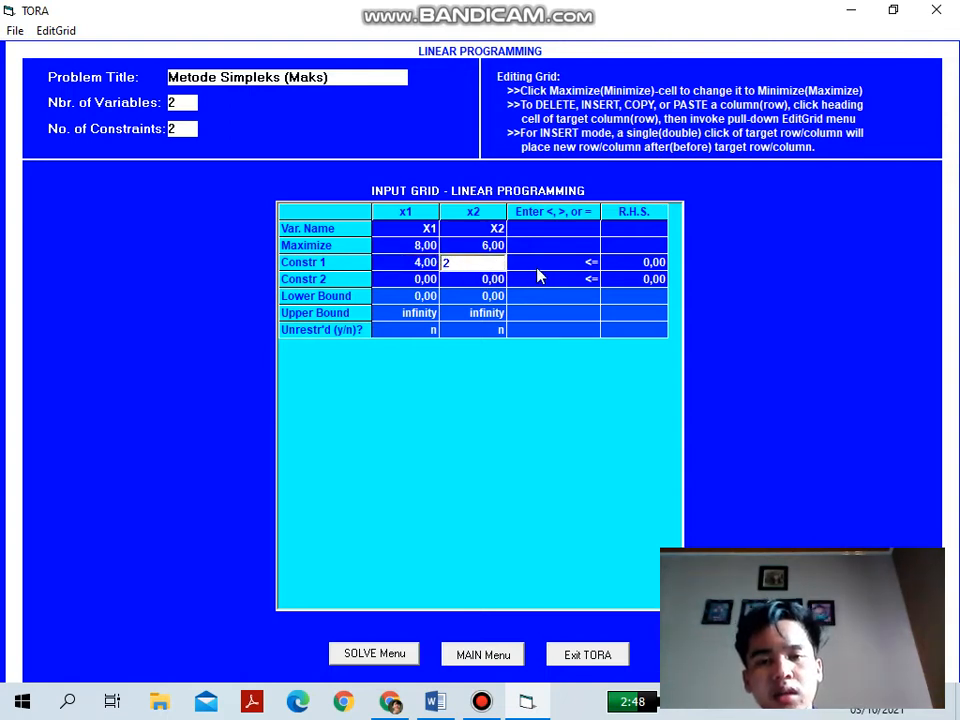
{"action": "left_click", "coordinate": [630, 262]}
{"action": "type", "text": "6"}
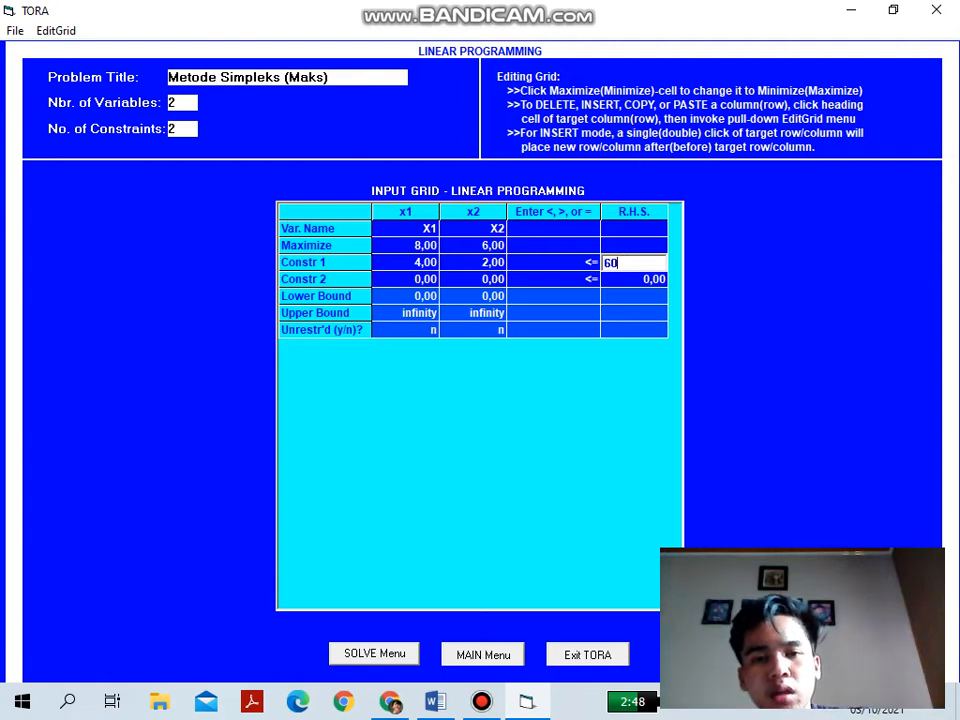
{"action": "type", "text": "0"}
- Fill in constraint 2 from the Word document with coefficients 2 for x1 and 4 for x2 and a right-hand side of 48
{"action": "left_click", "coordinate": [425, 279]}
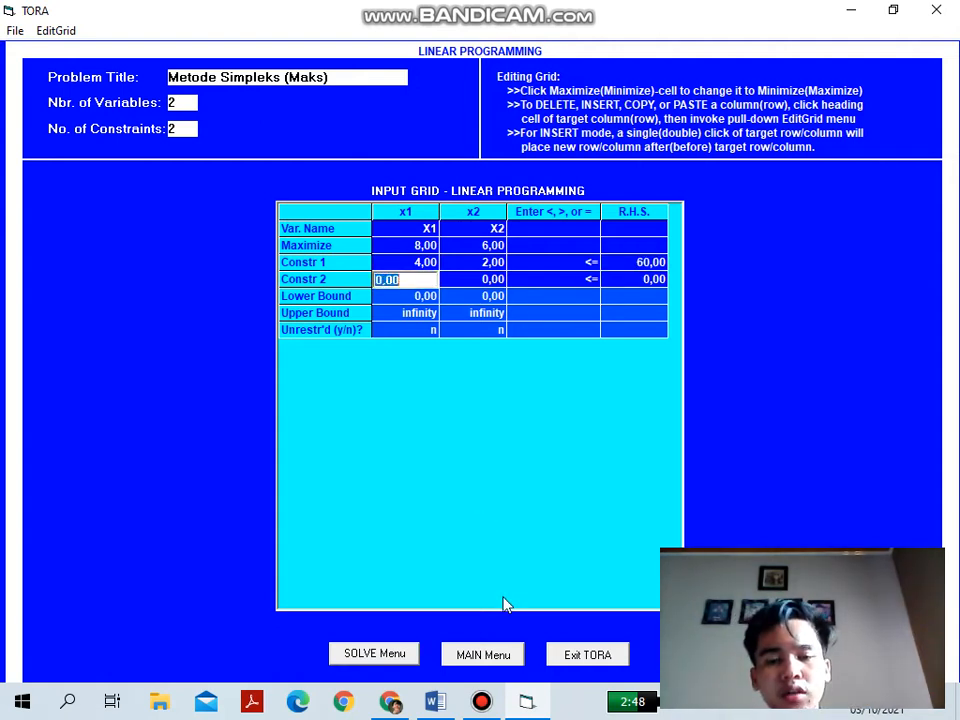
{"action": "left_click", "coordinate": [434, 702]}
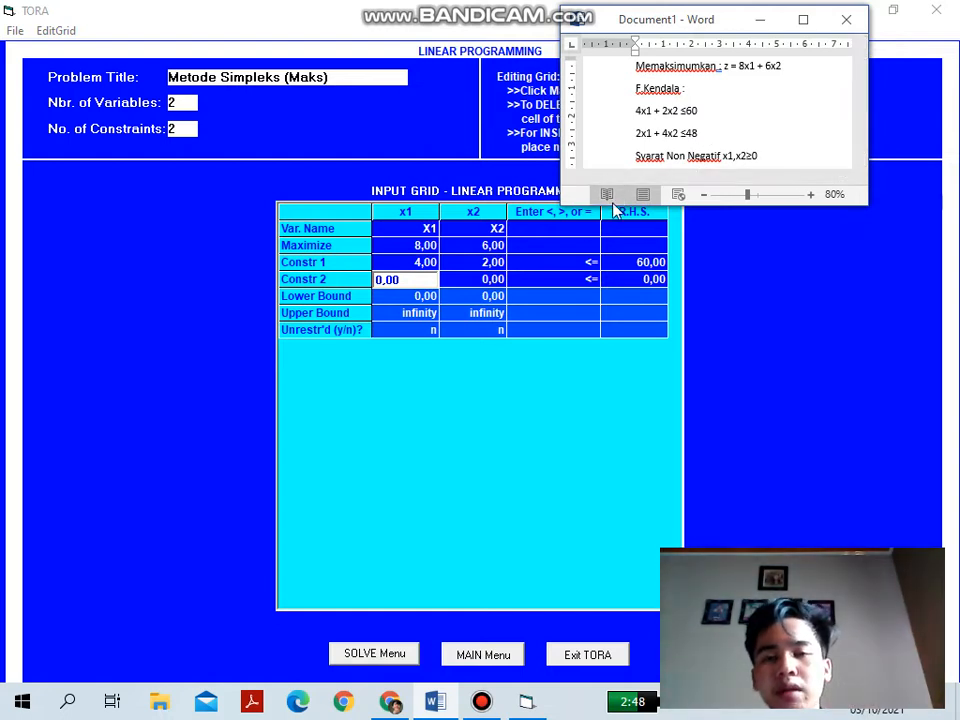
{"action": "left_click", "coordinate": [403, 283]}
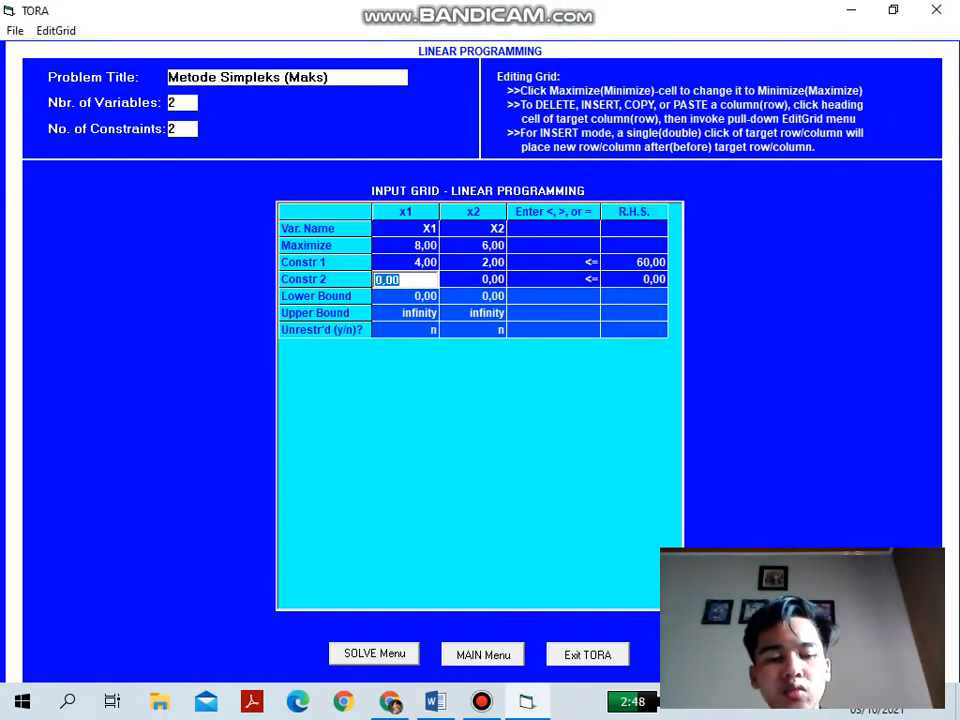
{"action": "type", "text": "2"}
{"action": "left_click", "coordinate": [488, 280]}
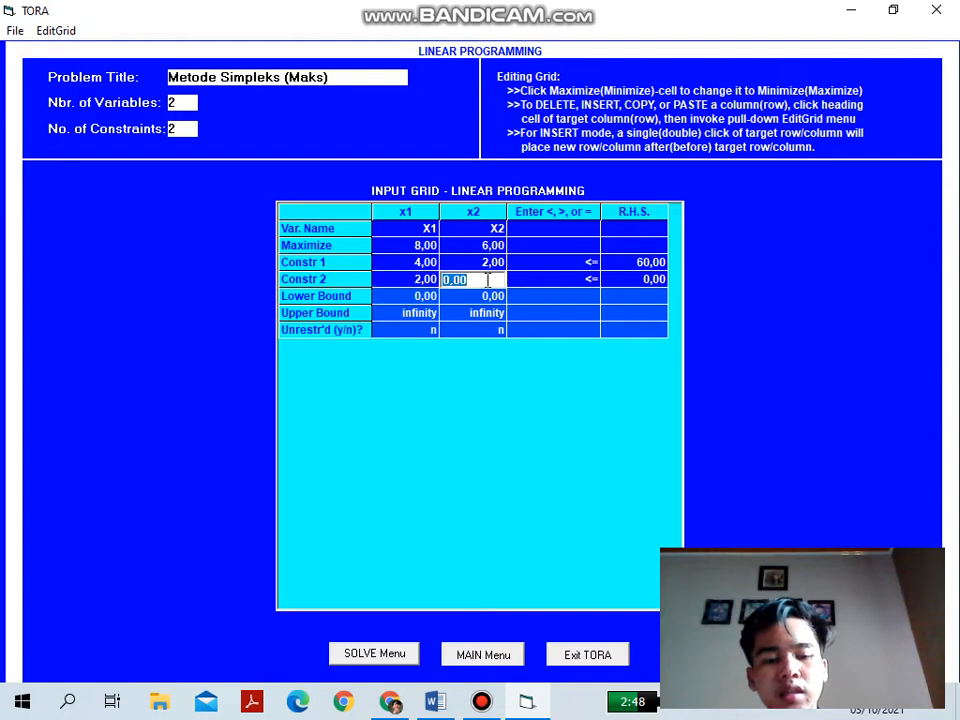
{"action": "type", "text": "4"}
{"action": "left_click", "coordinate": [642, 279]}
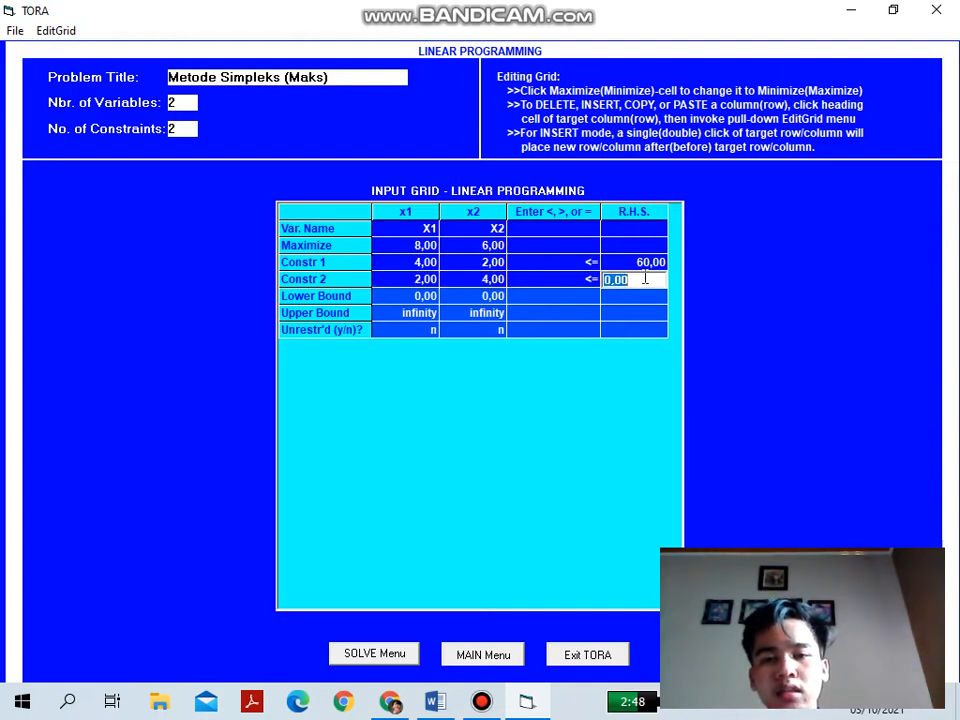
{"action": "type", "text": "48"}
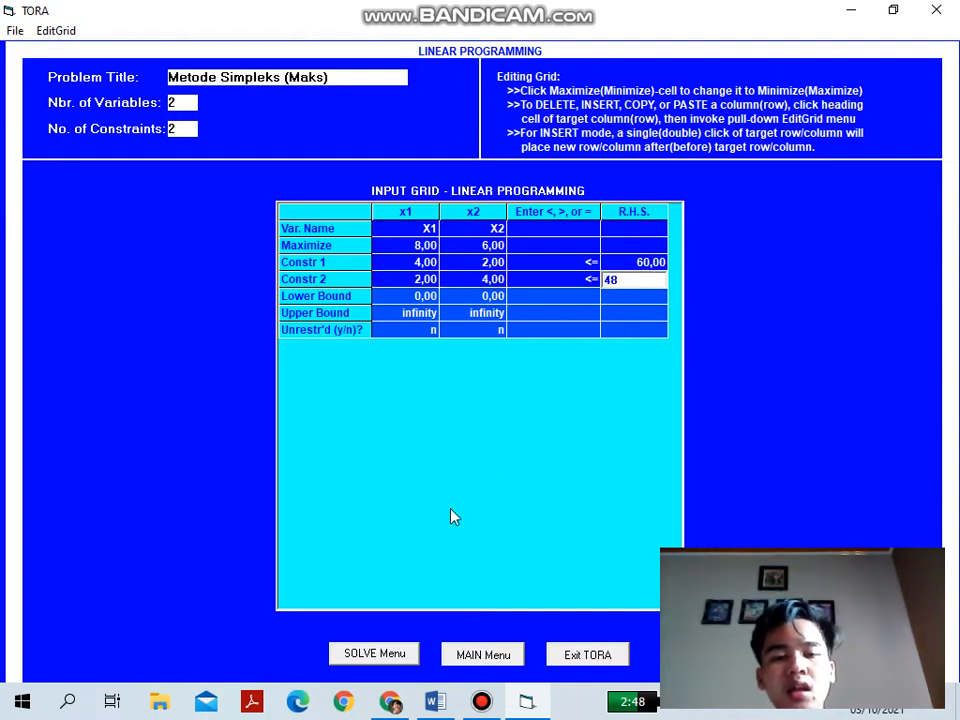
- Proceed to solving and save the problem data as "Tora 1" in Documents, replacing the existing file
{"action": "left_click", "coordinate": [378, 654]}
{"action": "left_click", "coordinate": [429, 418]}
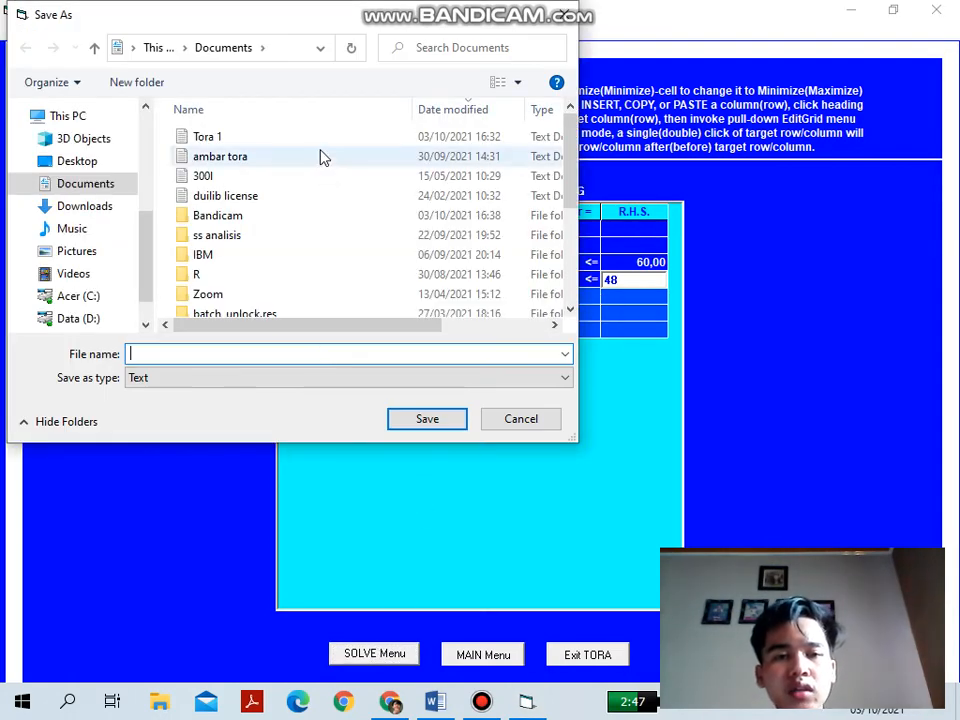
{"action": "type", "text": "Tora 1"}
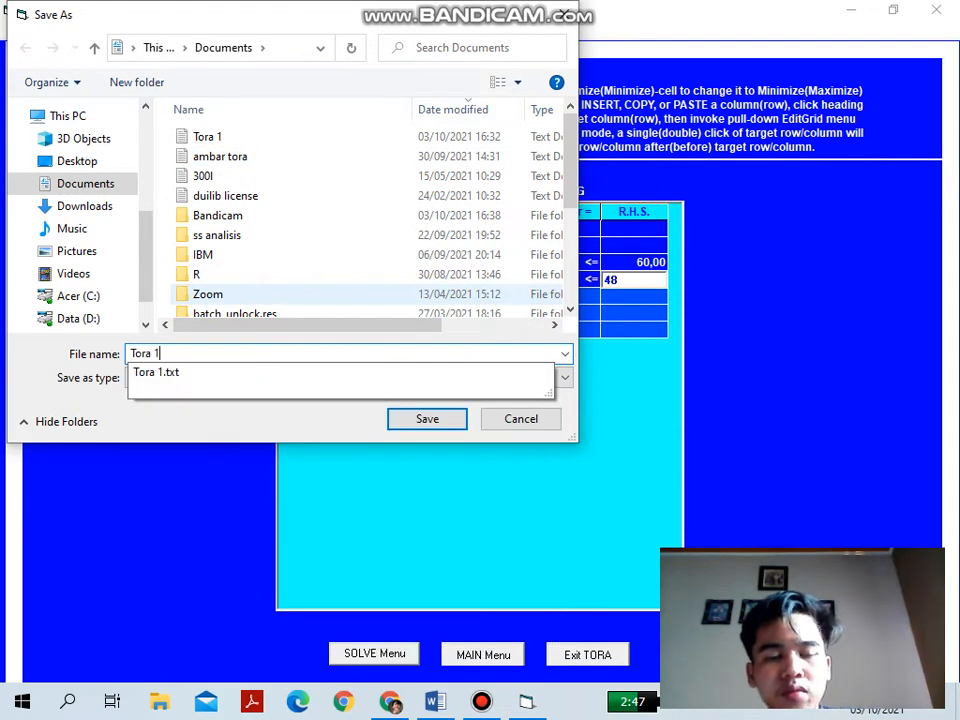
{"action": "left_click", "coordinate": [424, 419]}
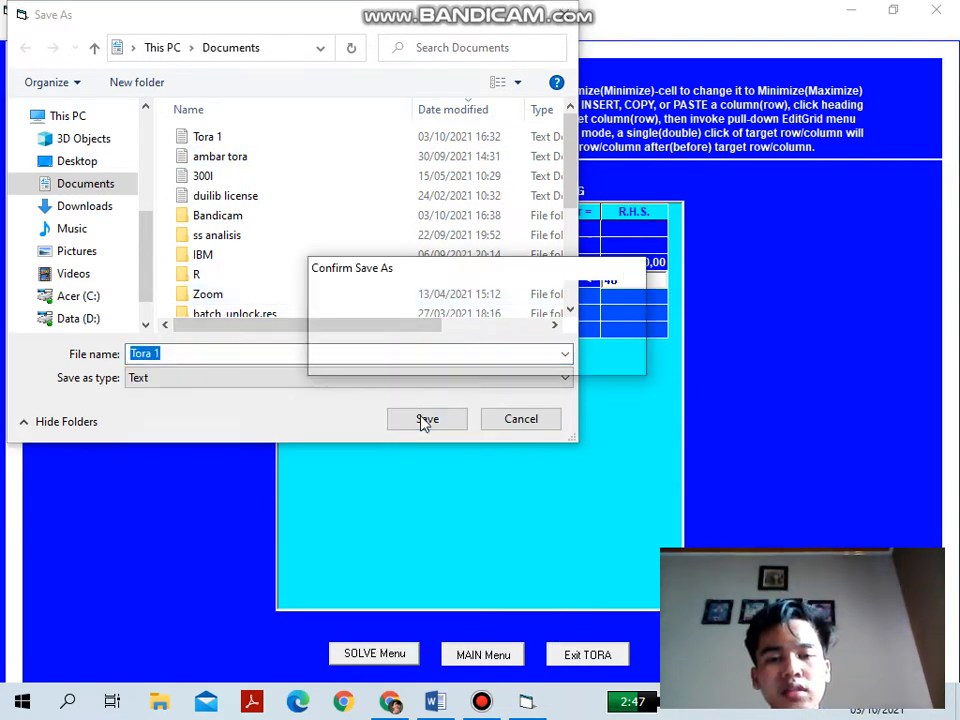
{"action": "left_click", "coordinate": [562, 360]}
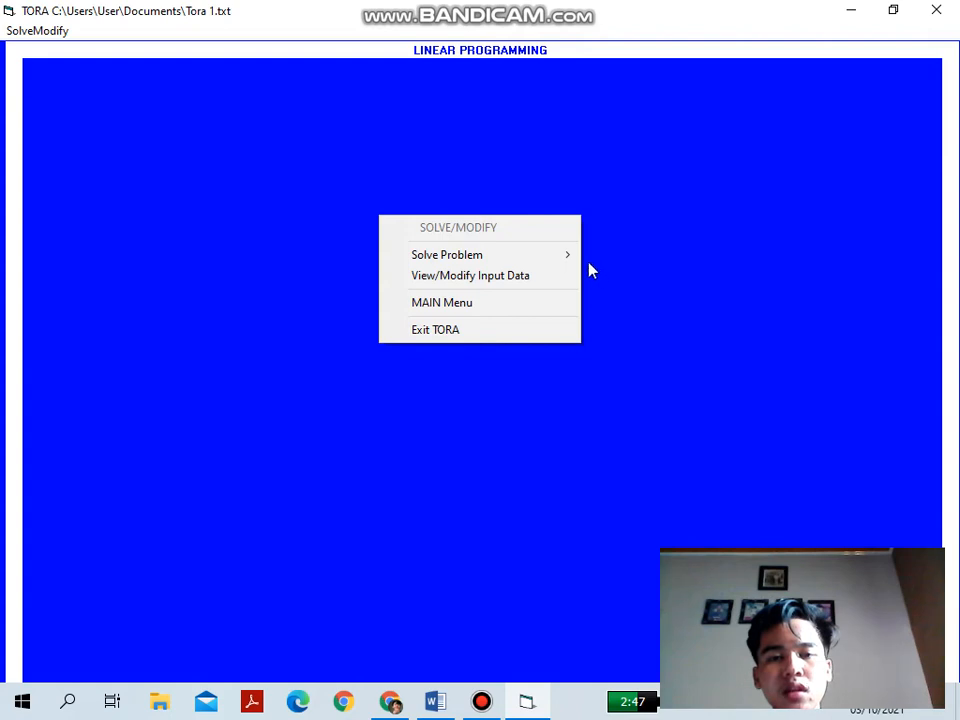
- Choose to solve the problem algebraically by iterations with the all-slack starting method
{"action": "mouse_move", "coordinate": [572, 264]}
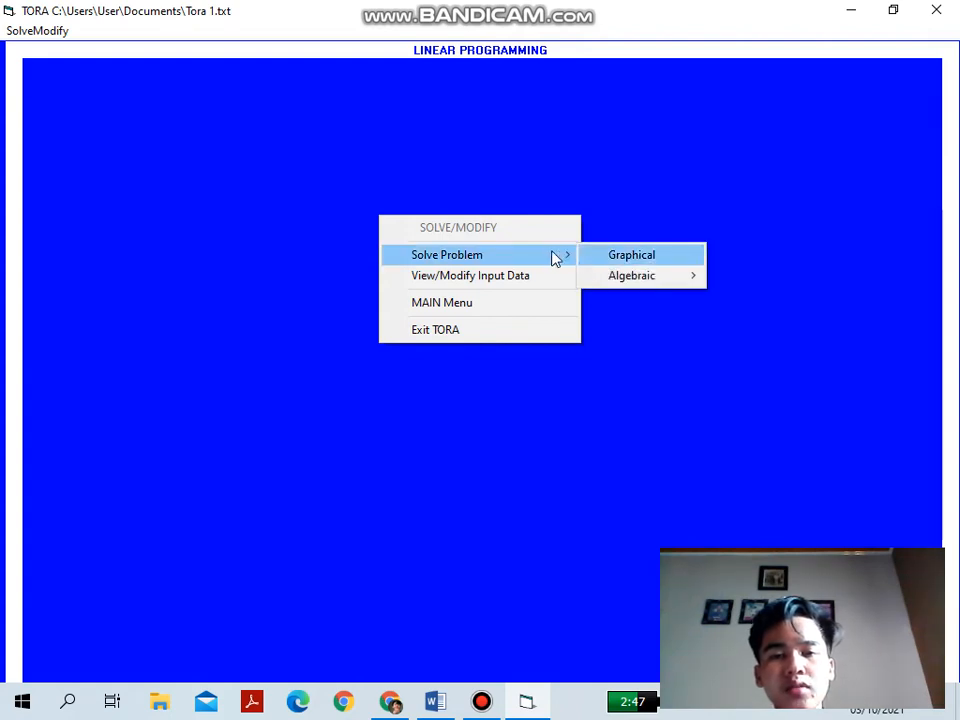
{"action": "mouse_move", "coordinate": [643, 276]}
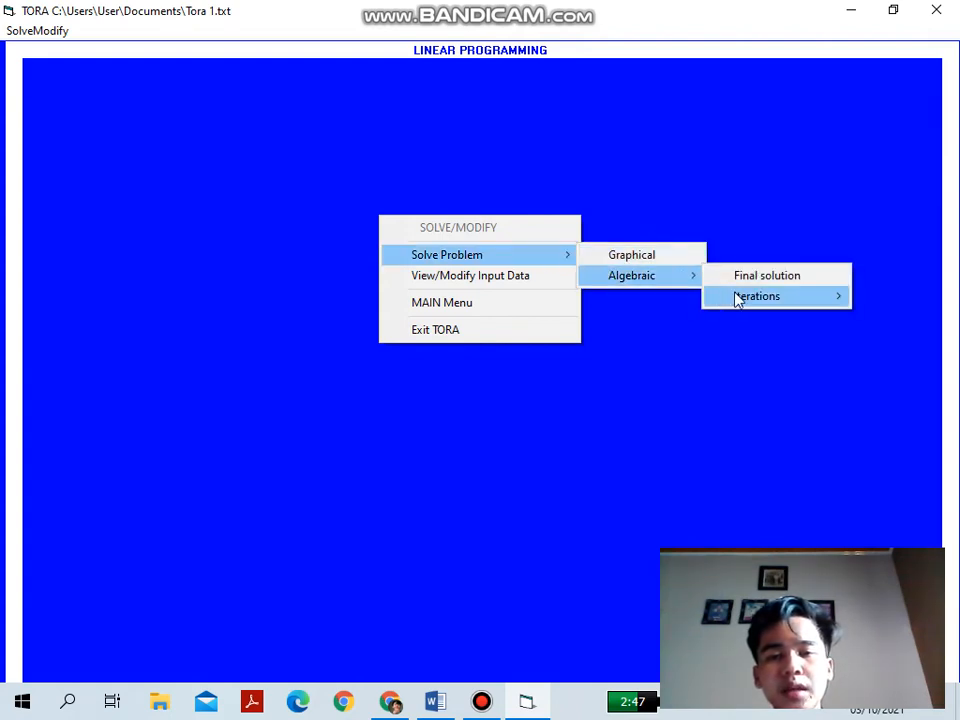
{"action": "mouse_move", "coordinate": [745, 302]}
{"action": "left_click", "coordinate": [658, 300]}
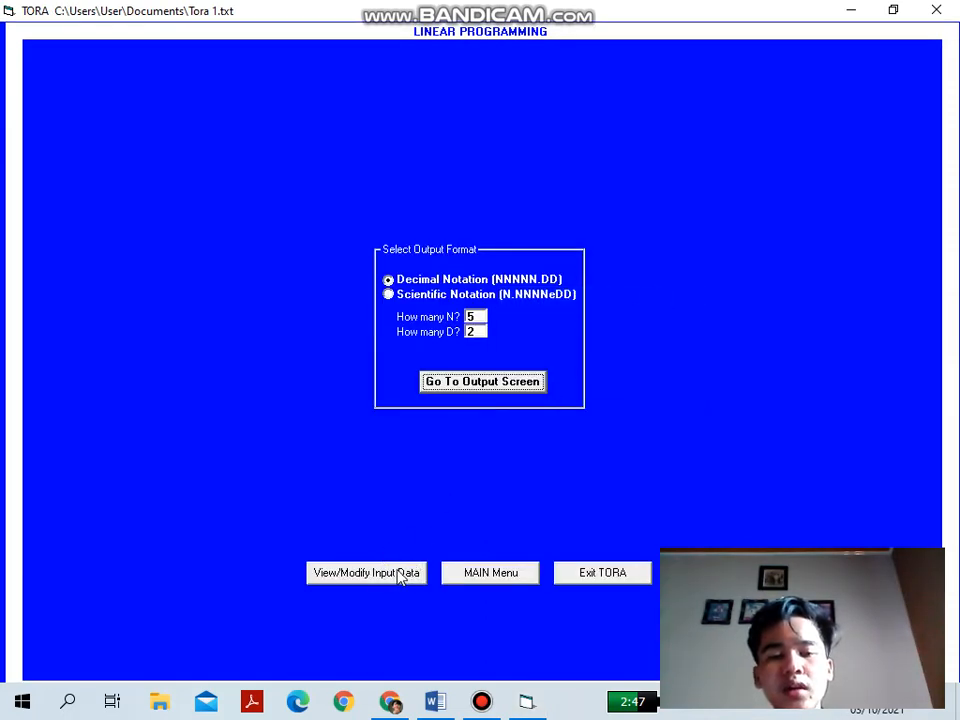
- Return to the input data grid and save the problem again as "Tora 1" in Documents, replacing the existing file
{"action": "left_click", "coordinate": [364, 573]}
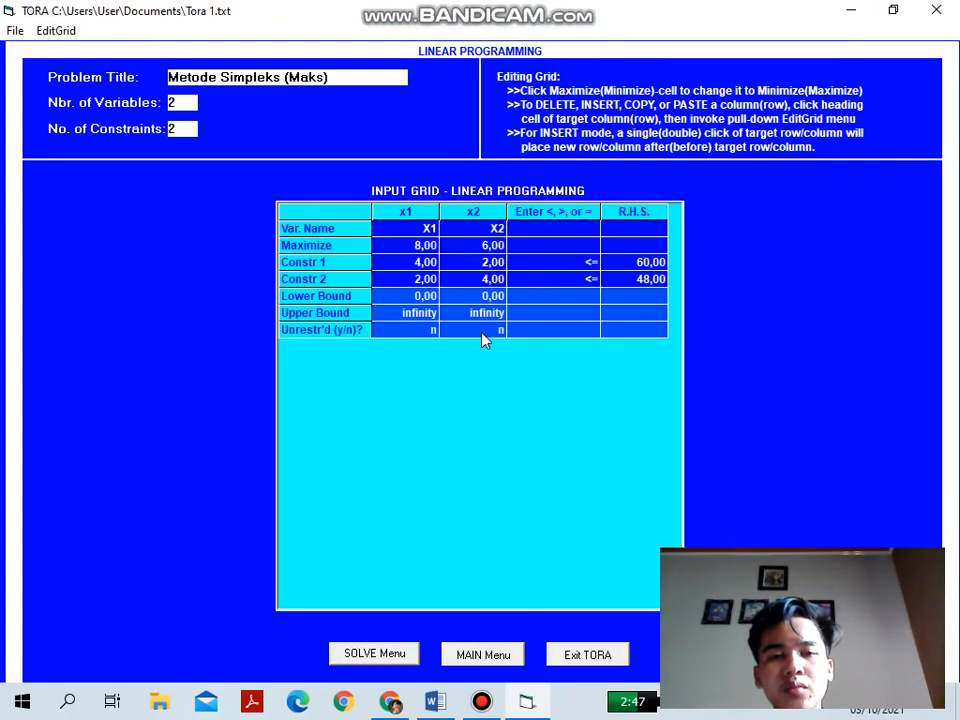
{"action": "left_click", "coordinate": [410, 655]}
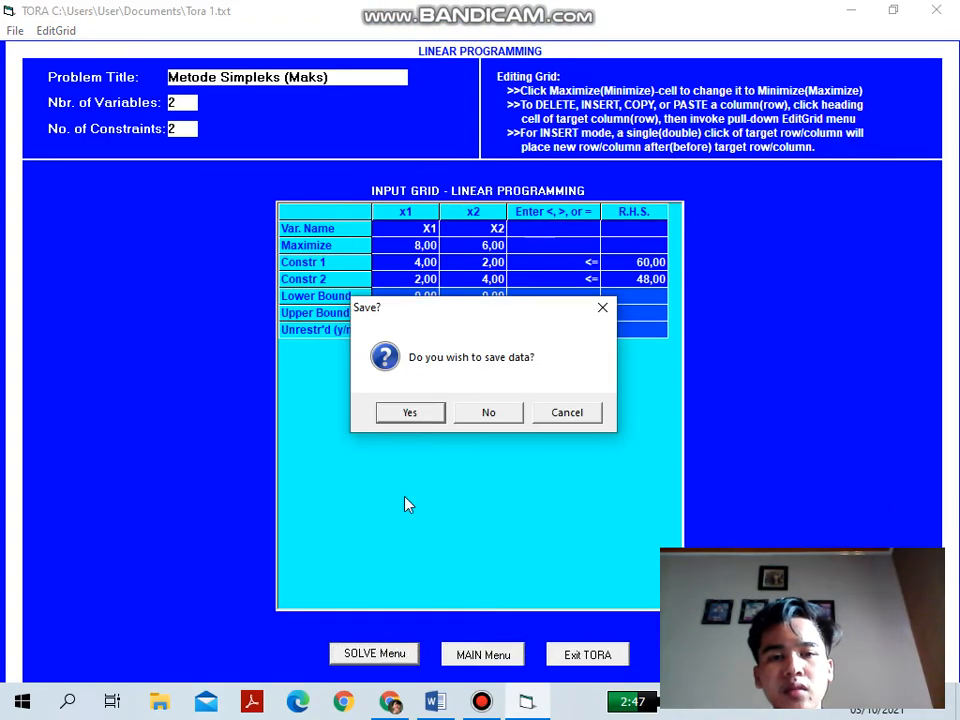
{"action": "left_click", "coordinate": [405, 410]}
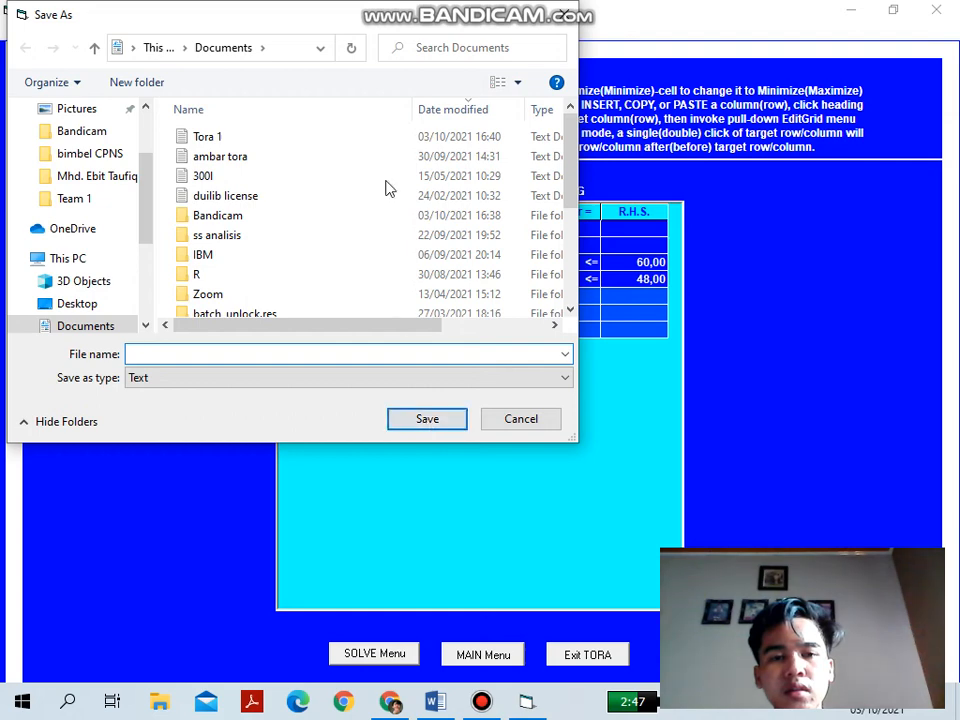
{"action": "double_click", "coordinate": [400, 137]}
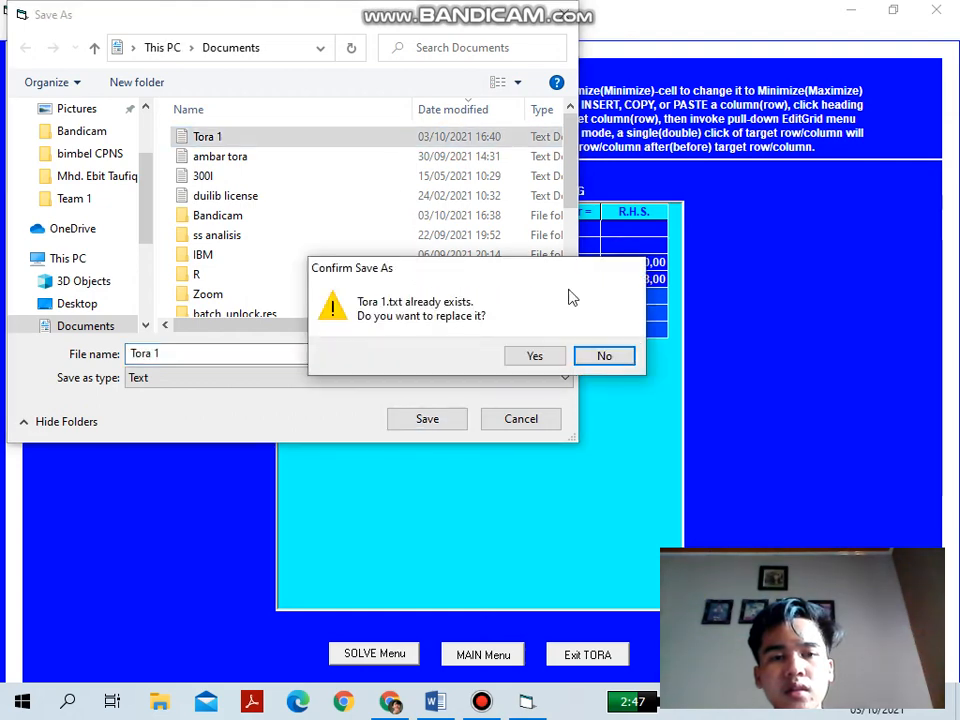
{"action": "left_click", "coordinate": [538, 358]}
- Set up an algebraic solution of the saved problem with iterations, using the all-slack starting method
{"action": "mouse_move", "coordinate": [510, 262]}
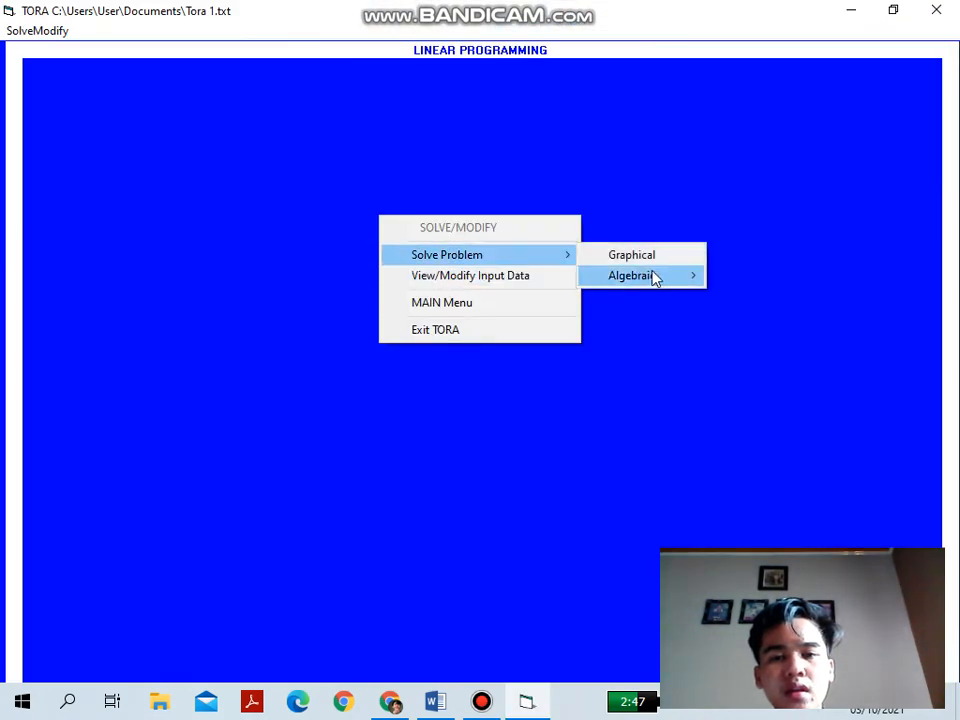
{"action": "mouse_move", "coordinate": [666, 276]}
{"action": "mouse_move", "coordinate": [772, 299]}
{"action": "left_click", "coordinate": [654, 300]}
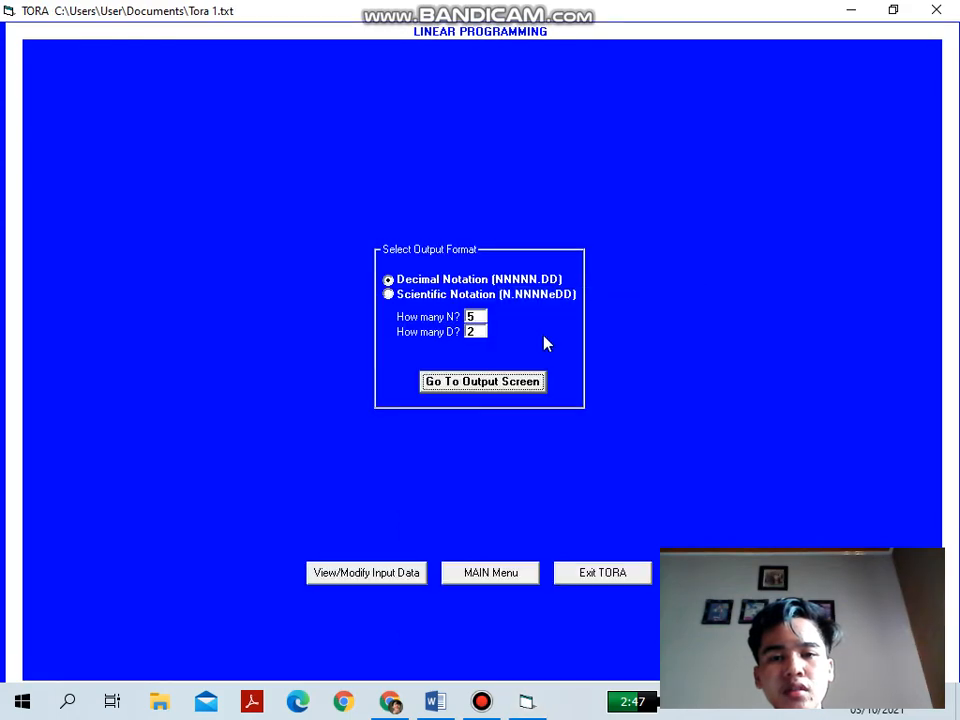
- Open the simplex tableau output in decimal notation and generate all iterations through the optimal tableau
{"action": "left_click", "coordinate": [478, 383]}
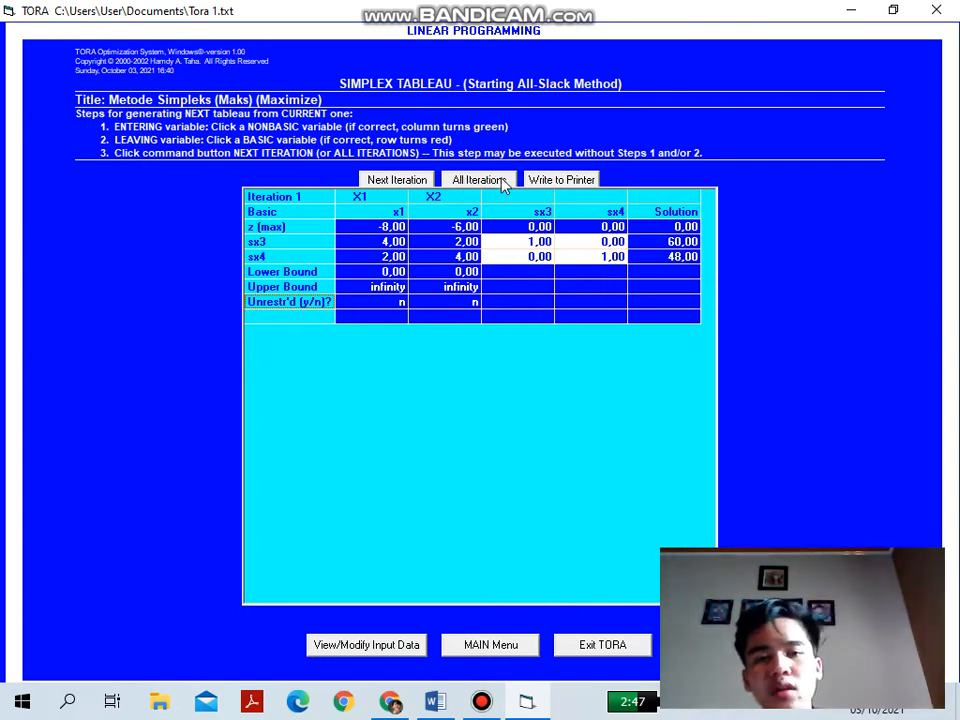
{"action": "left_click", "coordinate": [480, 180]}
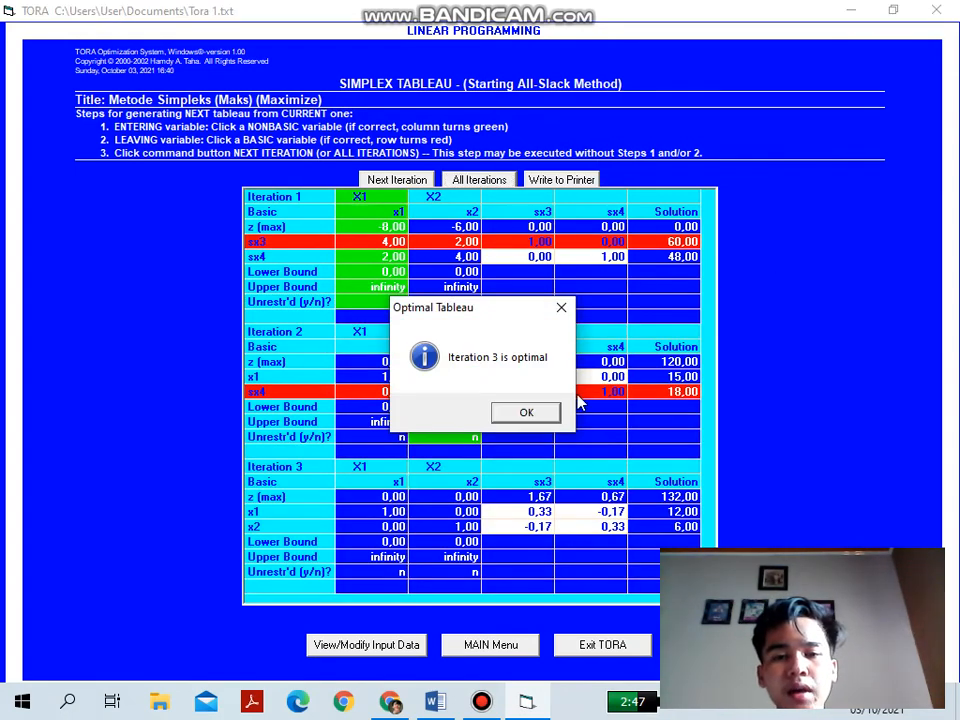
{"action": "left_click", "coordinate": [518, 411]}
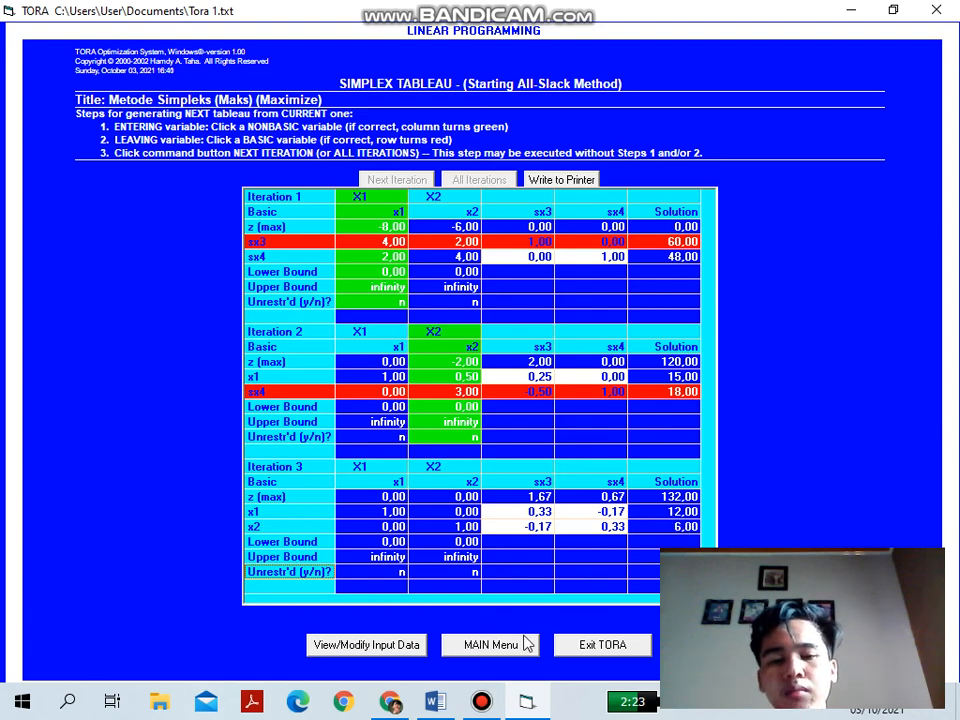
{"action": "left_click", "coordinate": [481, 702]}
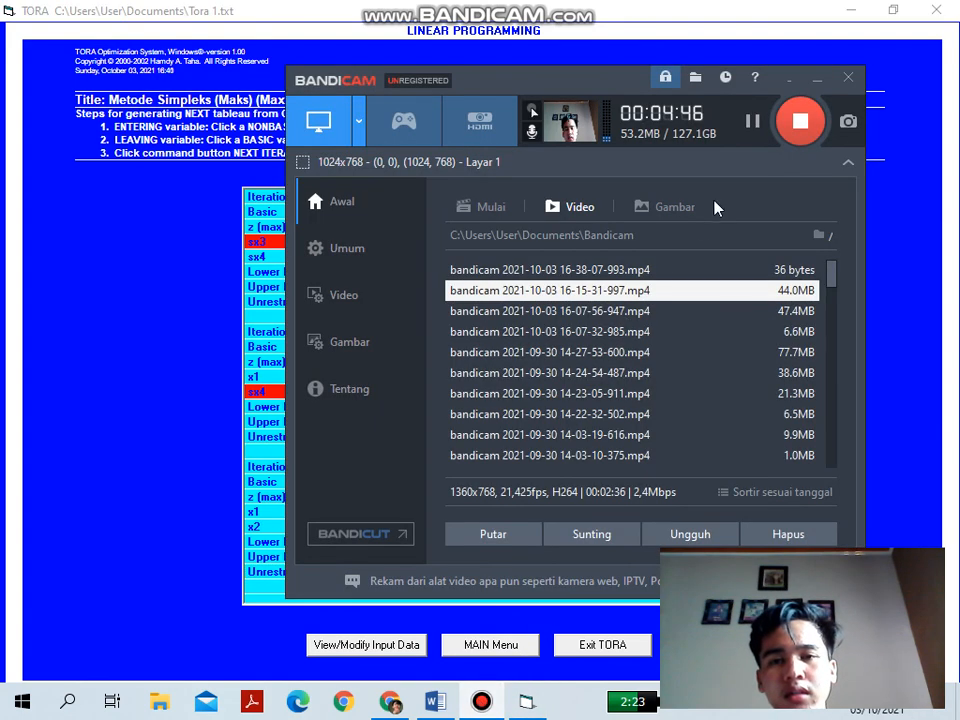